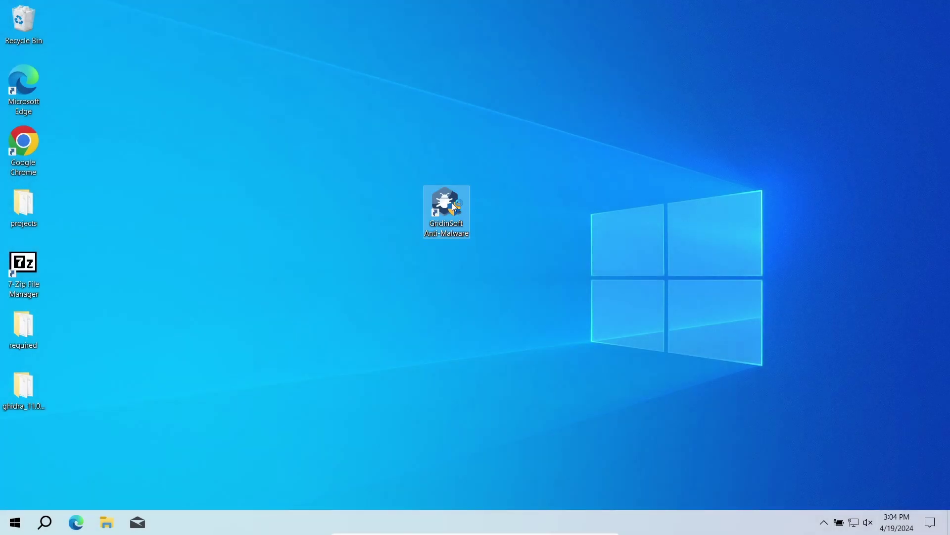
Launch Gridinsoft Anti-Malware with admin approval and run a full scan of all drives
{"action": "double_click", "coordinate": [447, 205]}
{"action": "left_click", "coordinate": [415, 344]}
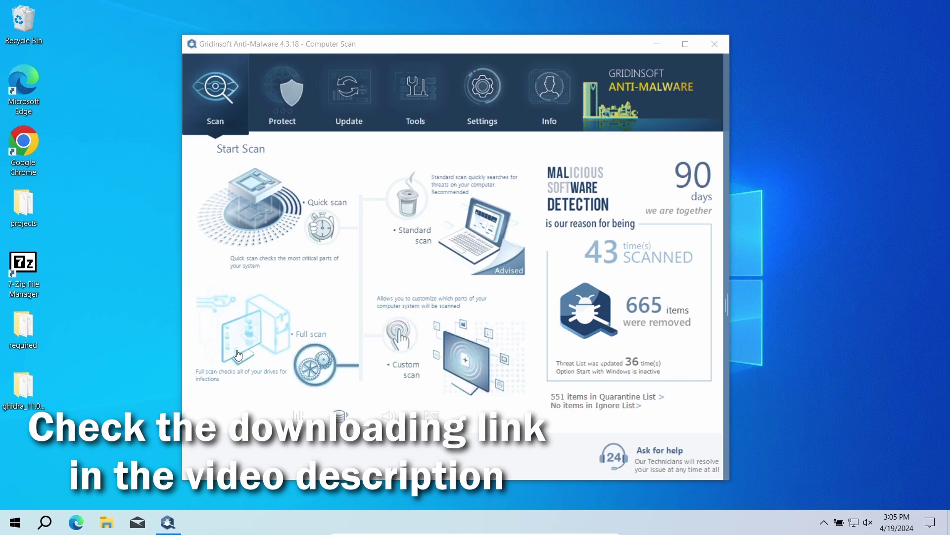
{"action": "left_click", "coordinate": [271, 338]}
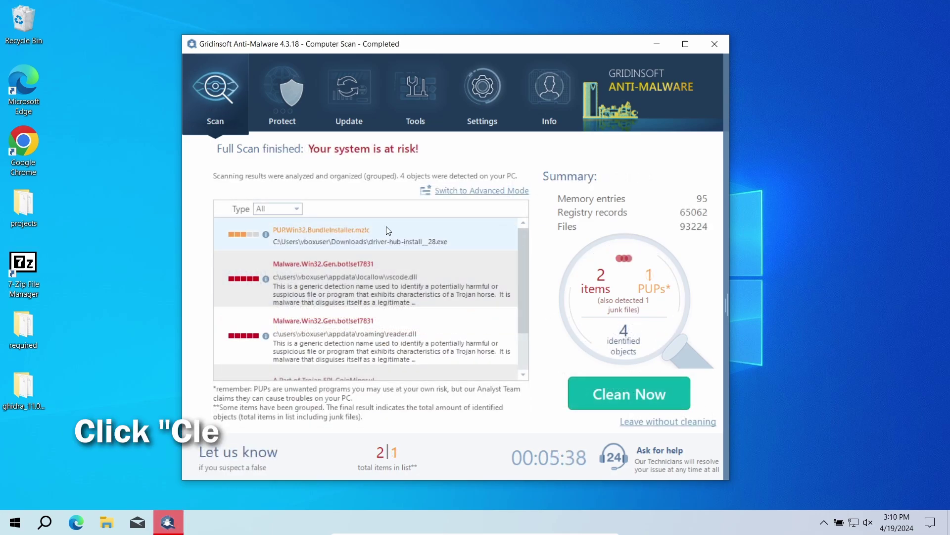
Clean the four detected threats, including the malware and PUP, and dismiss the removal summary
{"action": "left_click", "coordinate": [636, 391]}
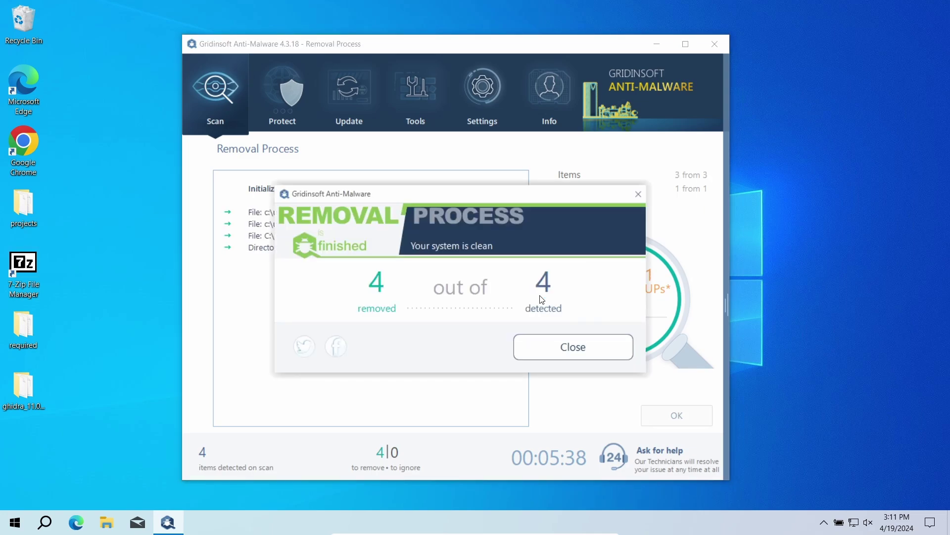
{"action": "left_click", "coordinate": [608, 343]}
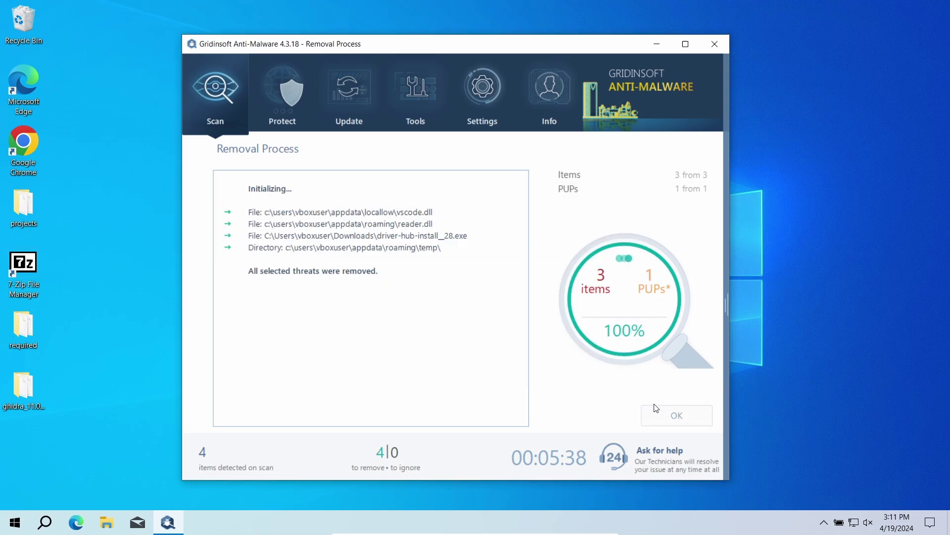
{"action": "left_click", "coordinate": [659, 411]}
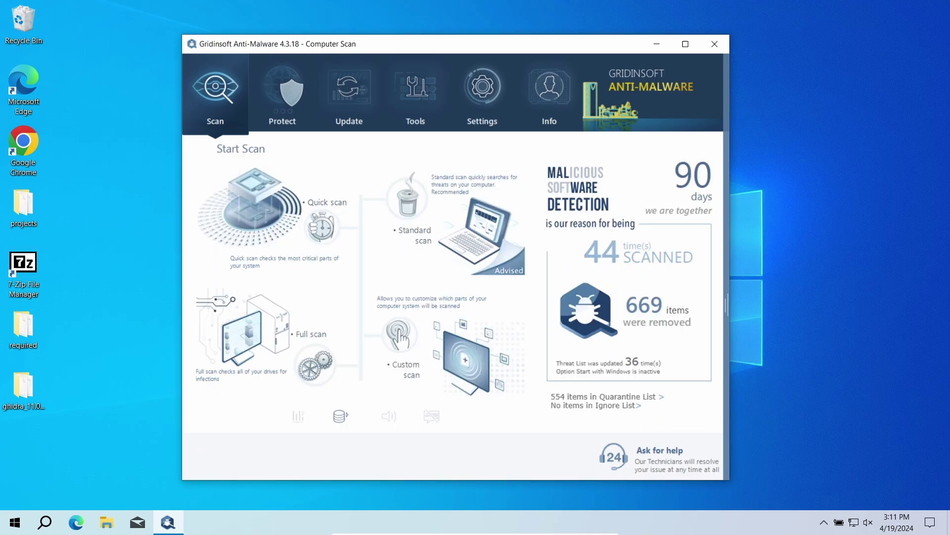